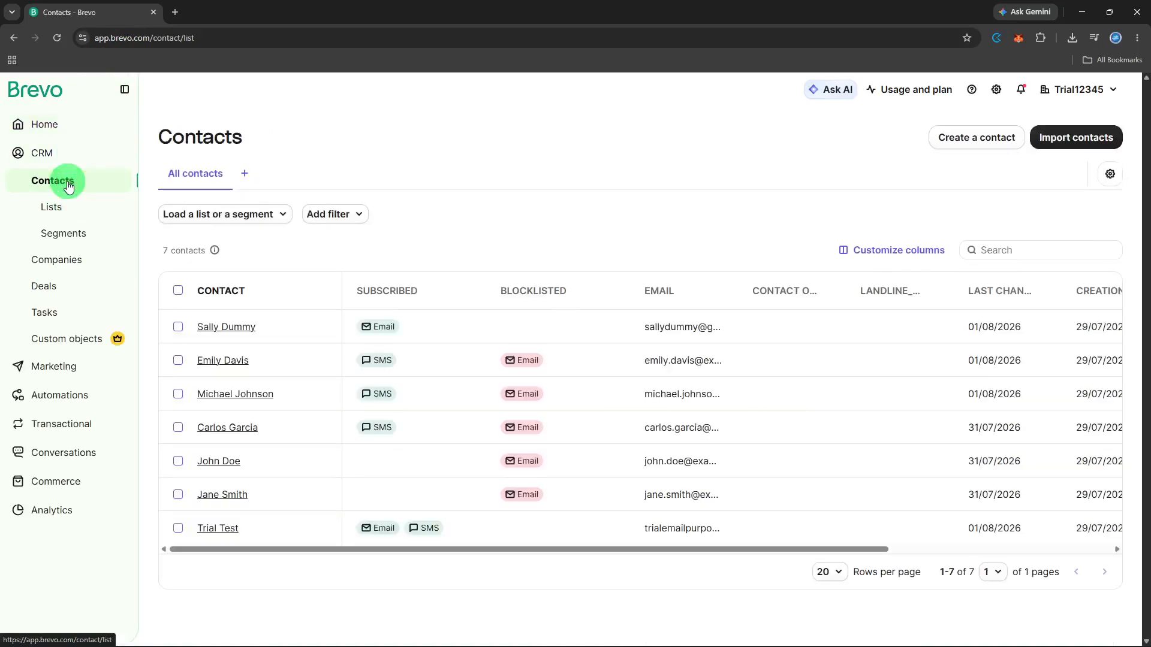
Go to the CRM Lists overview from the left sidebar.
{"action": "left_click", "coordinate": [115, 205]}
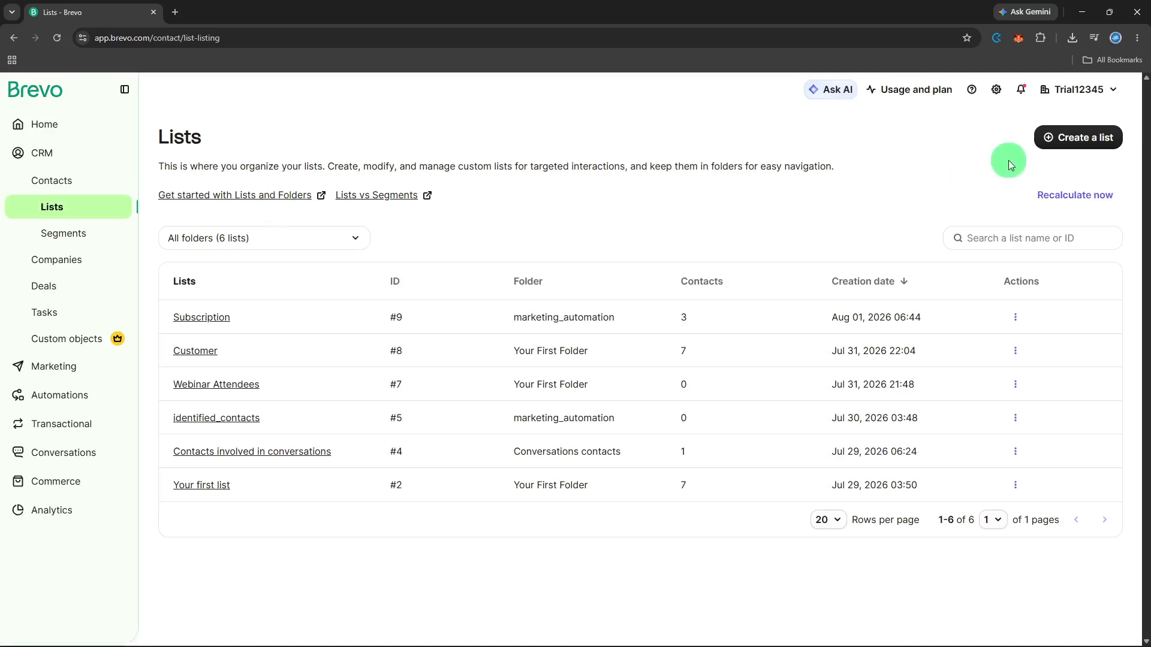
Create a list named 'Product Interest' in Your First Folder.
{"action": "left_click", "coordinate": [1046, 138]}
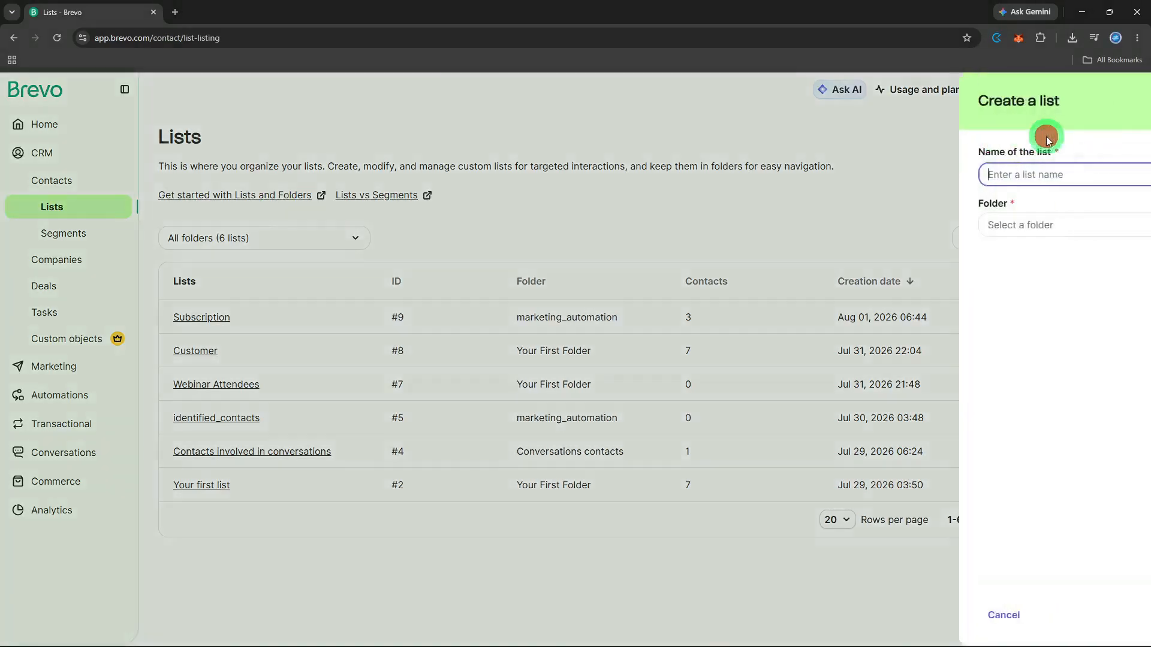
{"action": "left_click", "coordinate": [1019, 174]}
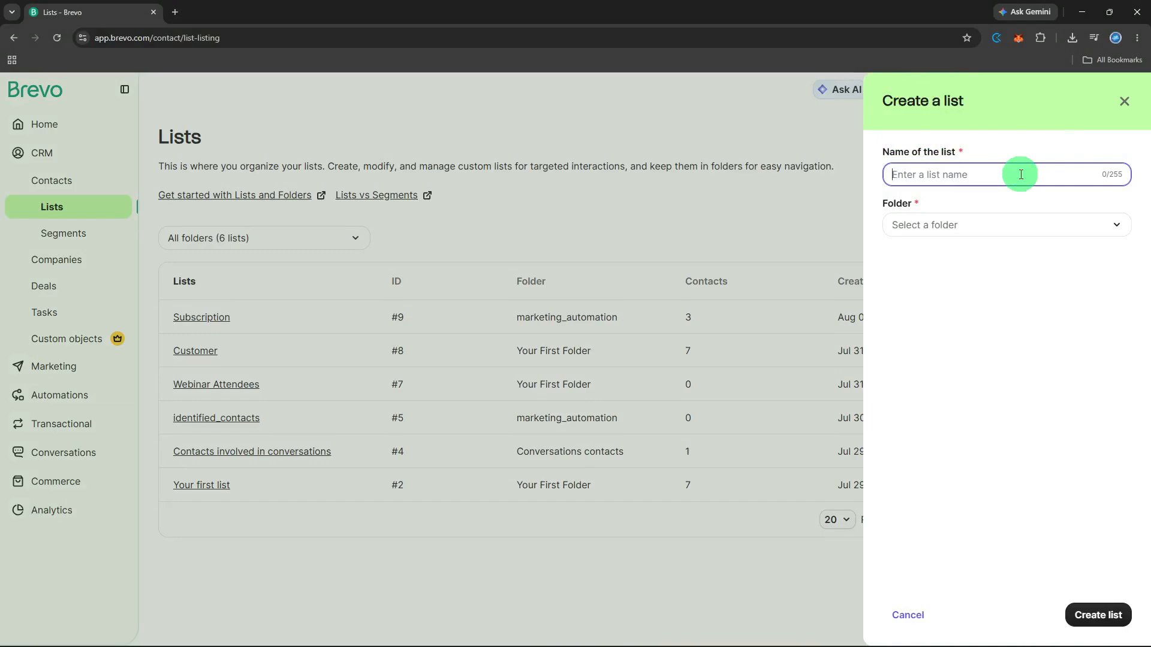
{"action": "type", "text": "Product Interest"}
{"action": "left_click", "coordinate": [1017, 222]}
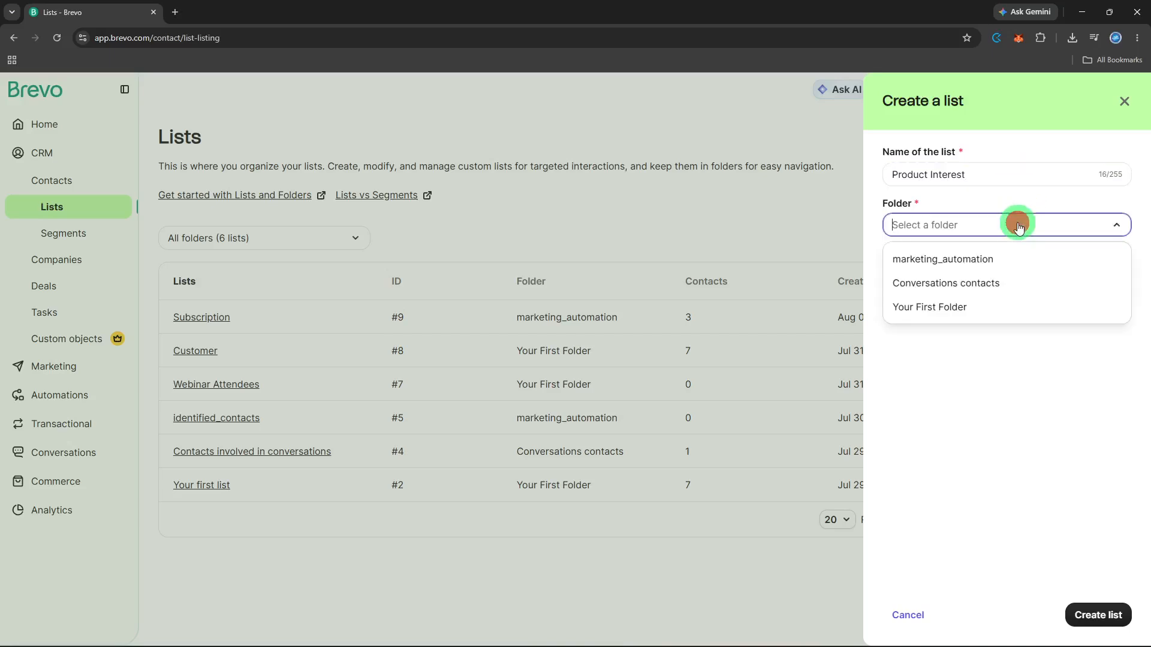
{"action": "left_click", "coordinate": [971, 307]}
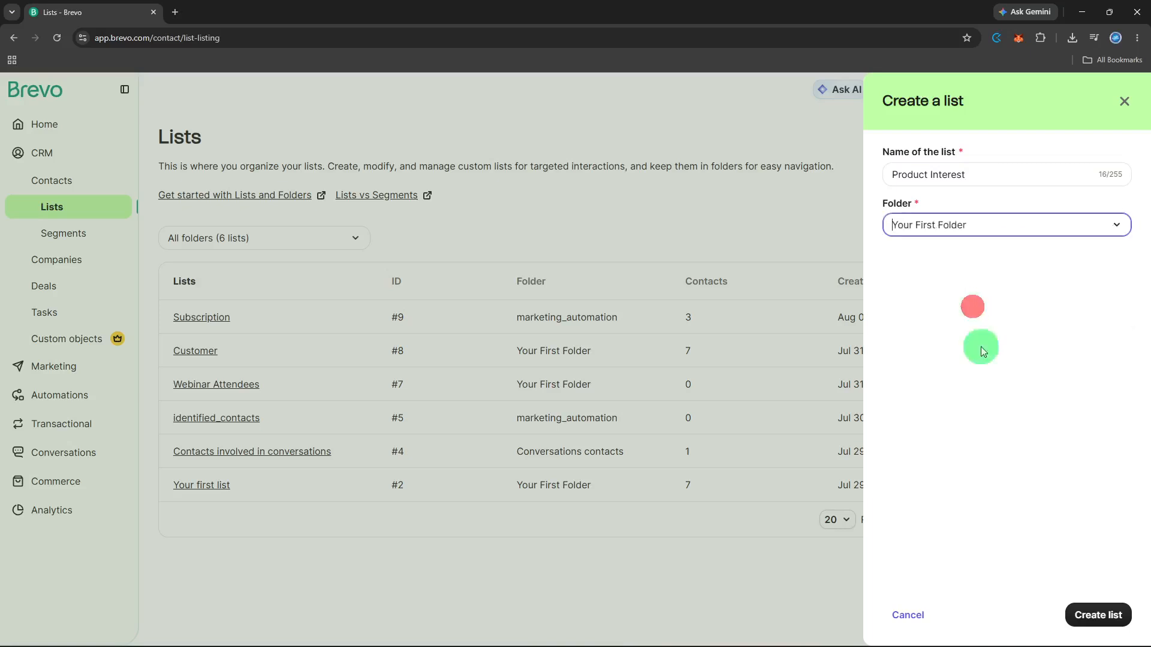
{"action": "left_click", "coordinate": [1095, 617]}
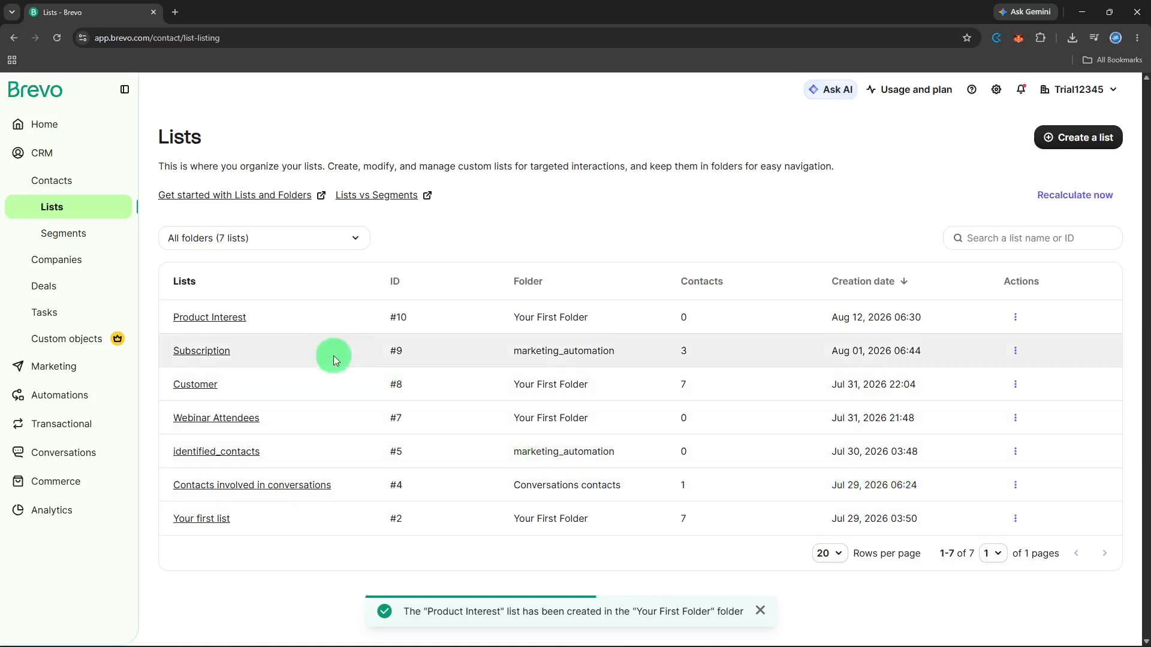
Check that the Product Interest list is empty, then return to the Contacts table.
{"action": "left_click", "coordinate": [345, 318]}
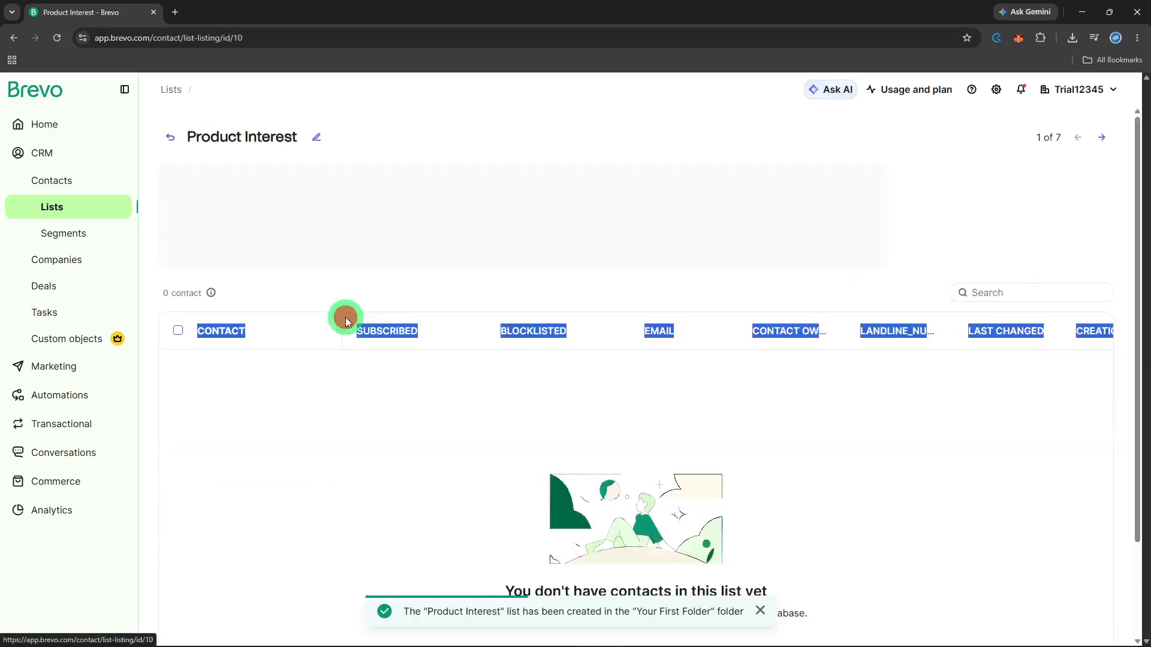
{"action": "left_click", "coordinate": [505, 372]}
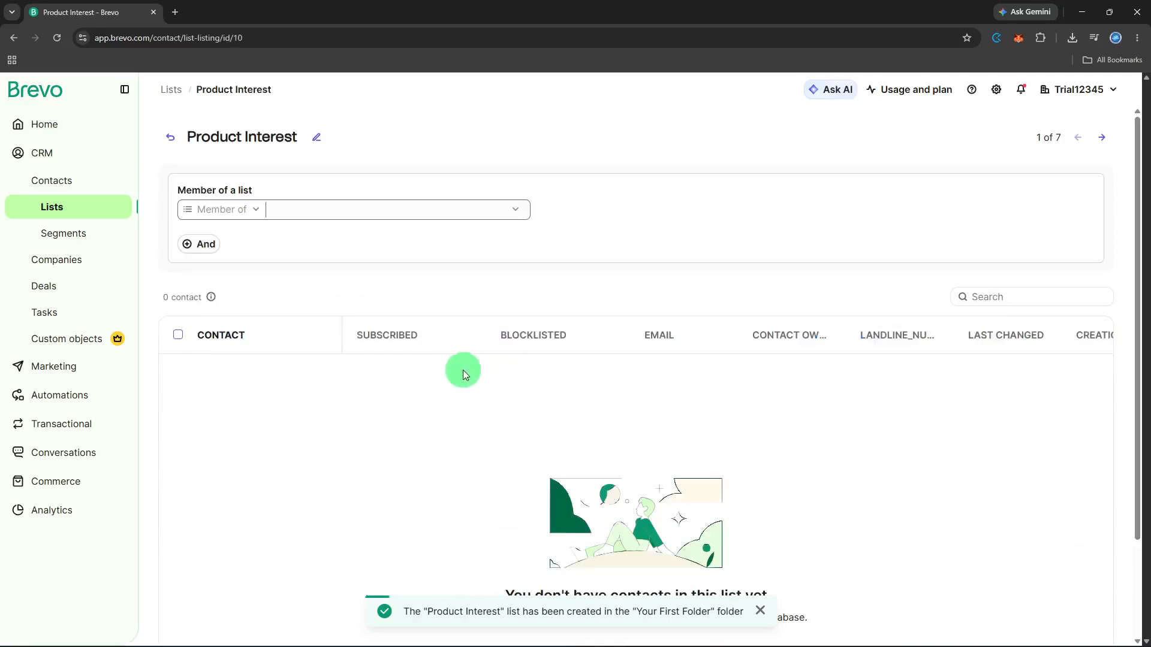
{"action": "scroll", "coordinate": [217, 335], "scroll_direction": "down", "scroll_amount": 1}
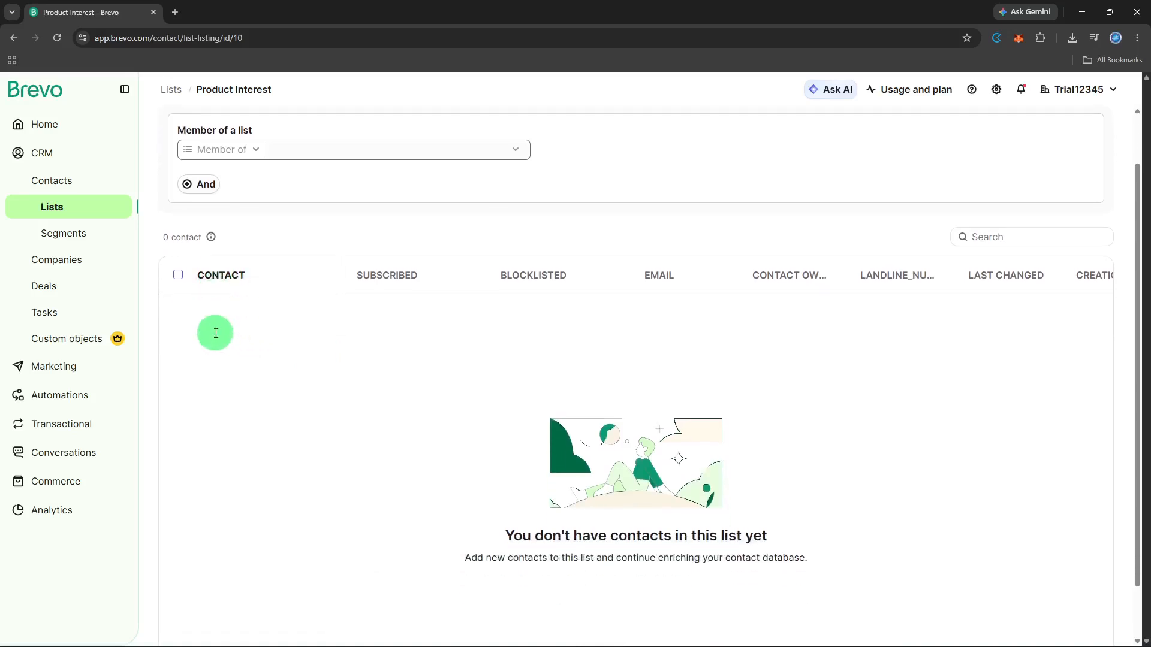
{"action": "left_click", "coordinate": [88, 192]}
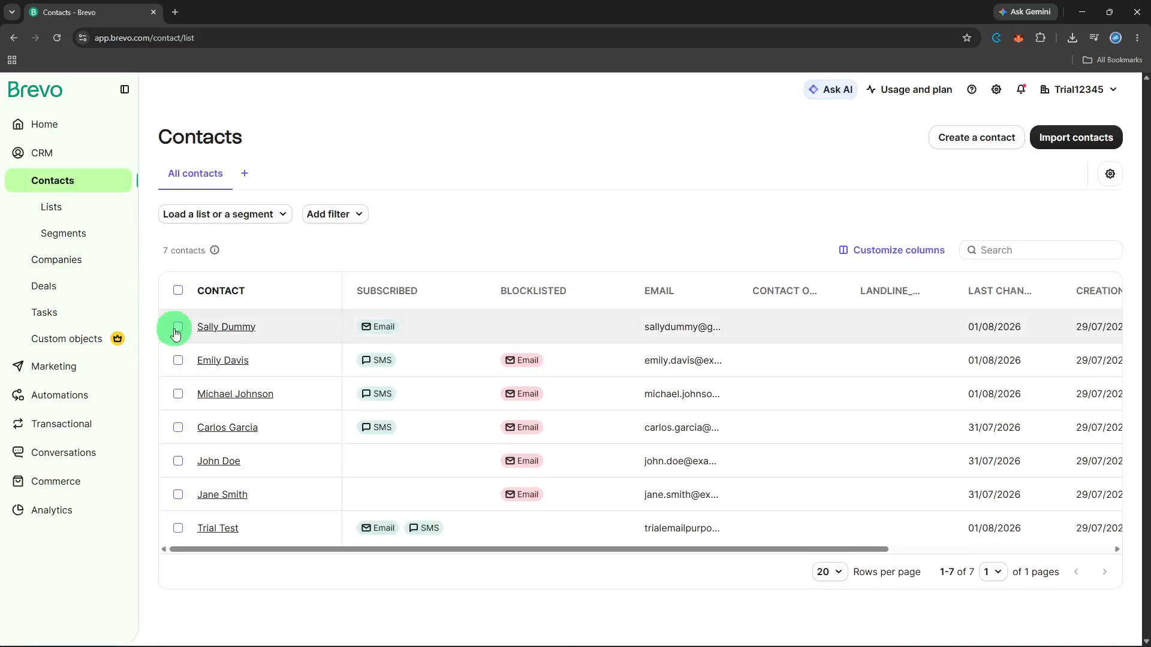
Start a new contact and enter its first and last name.
{"action": "left_click", "coordinate": [940, 139]}
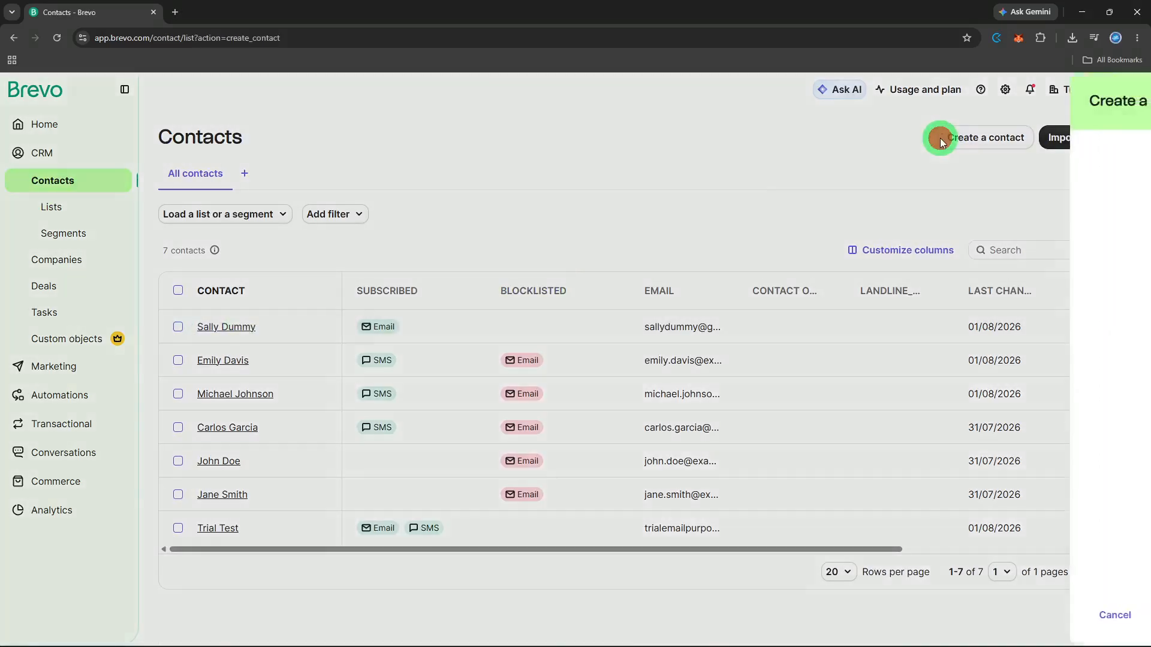
{"action": "left_click", "coordinate": [951, 182]}
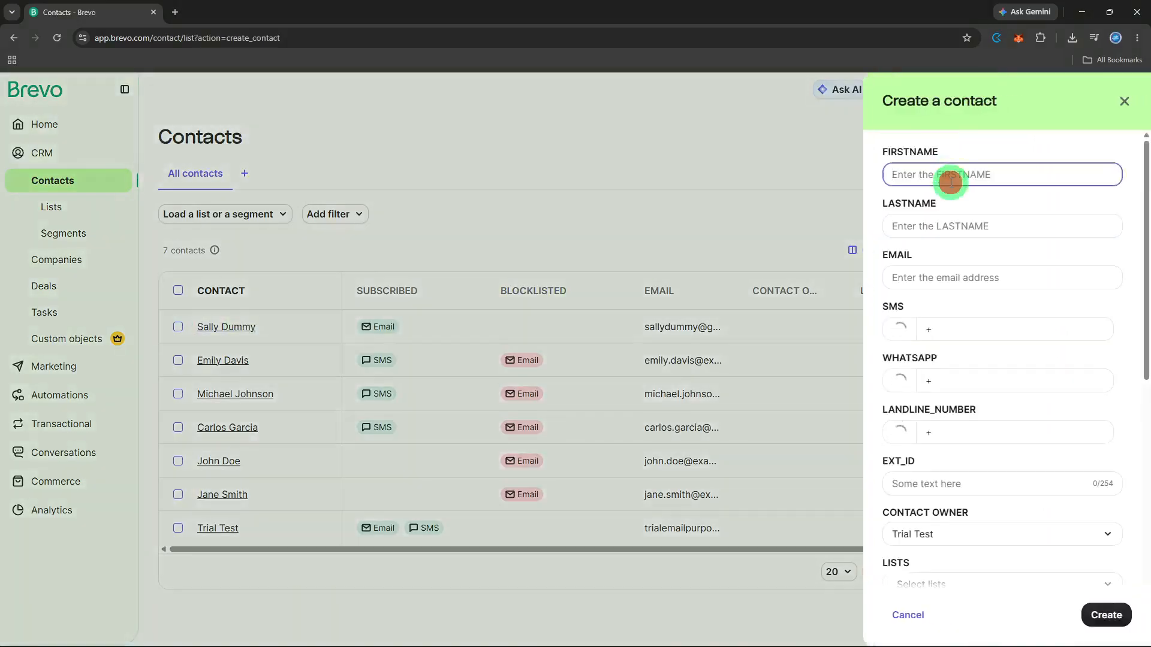
{"action": "type", "text": "Jane"}
{"action": "left_click", "coordinate": [955, 223]}
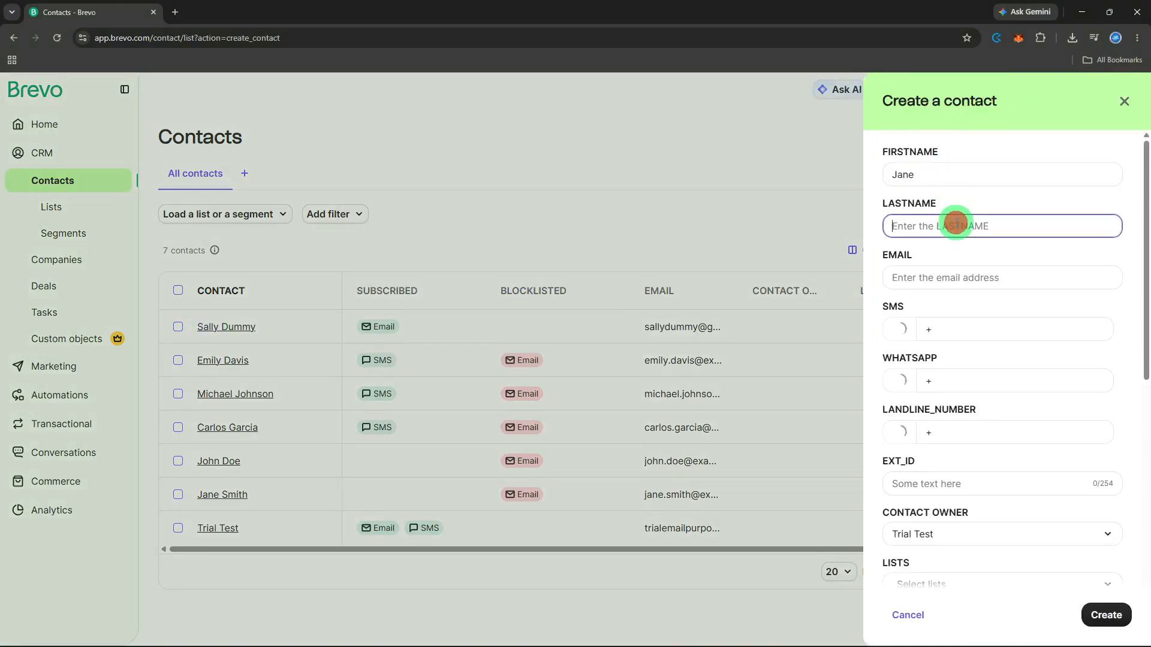
{"action": "type", "text": "Doe"}
{"action": "scroll", "coordinate": [993, 324], "scroll_direction": "down", "scroll_amount": 2}
Assign the contact to the Product Interest list in Your First Folder.
{"action": "left_click", "coordinate": [994, 324]}
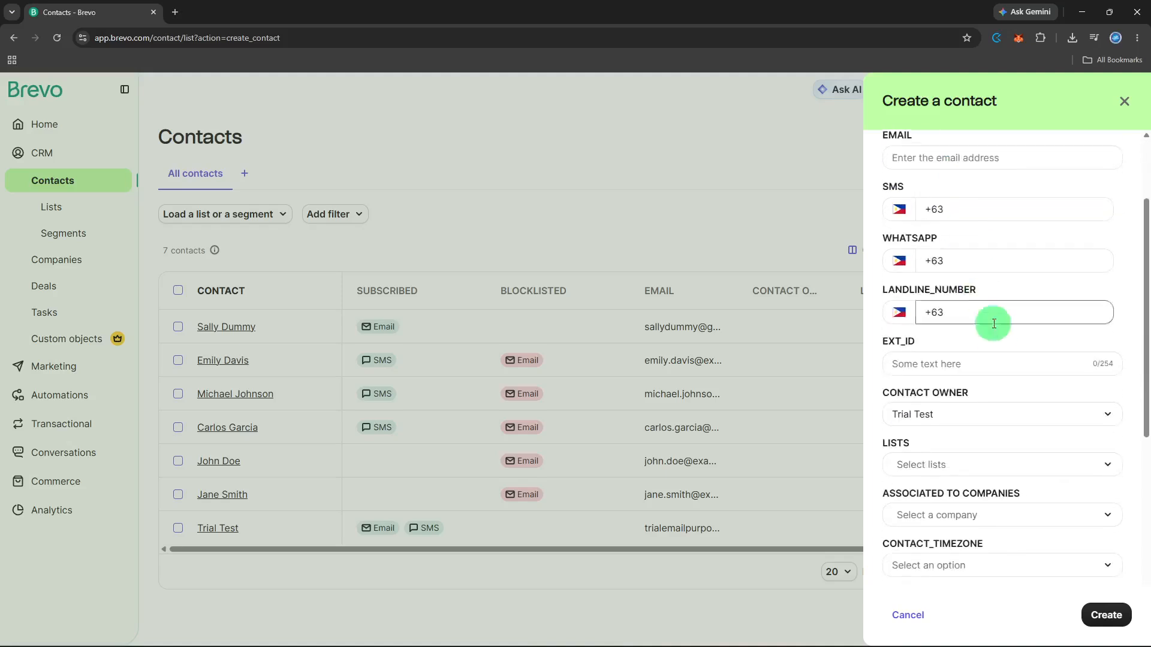
{"action": "left_click", "coordinate": [989, 468]}
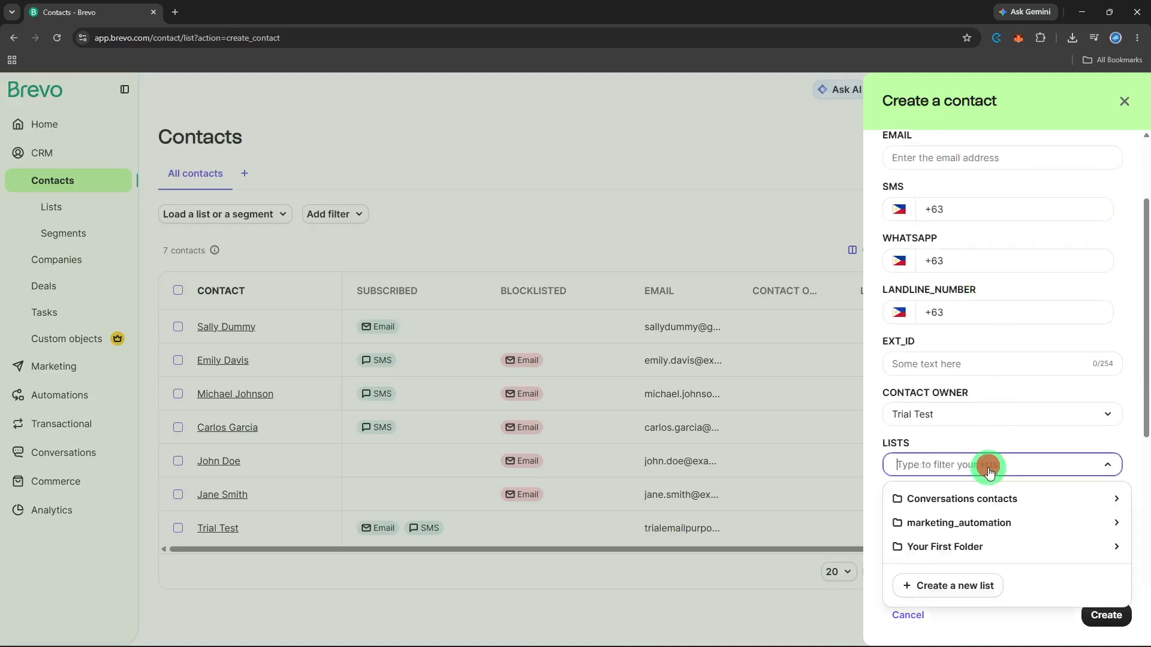
{"action": "left_click", "coordinate": [977, 547]}
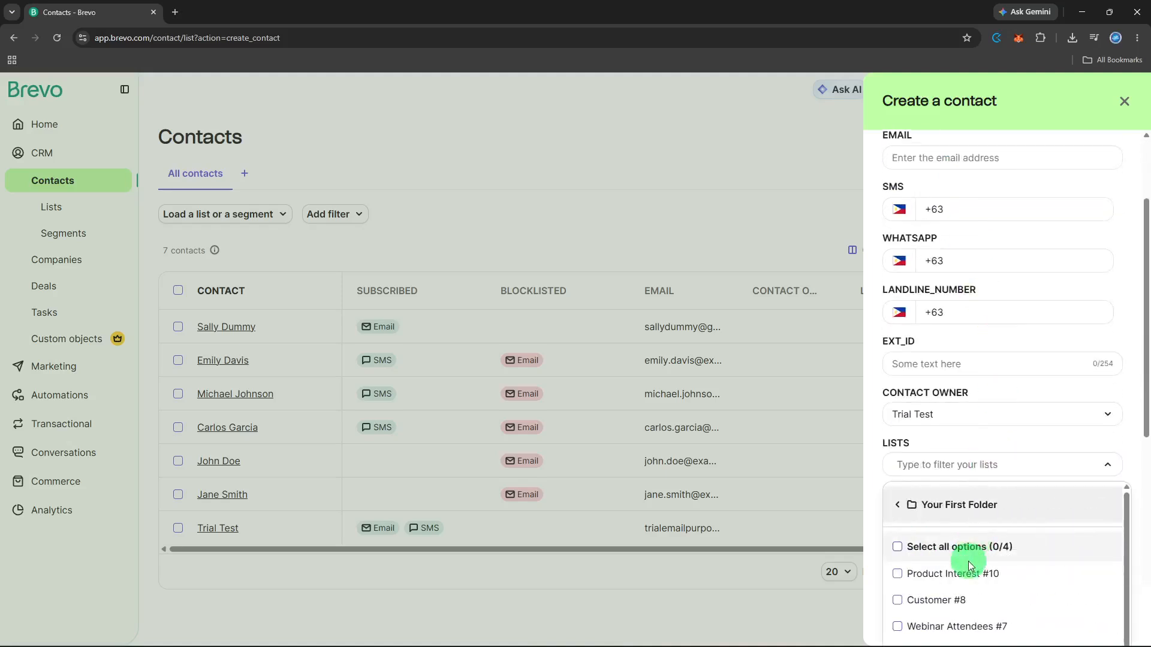
{"action": "left_click", "coordinate": [998, 574]}
{"action": "left_click", "coordinate": [1034, 434]}
{"action": "left_click", "coordinate": [1103, 614]}
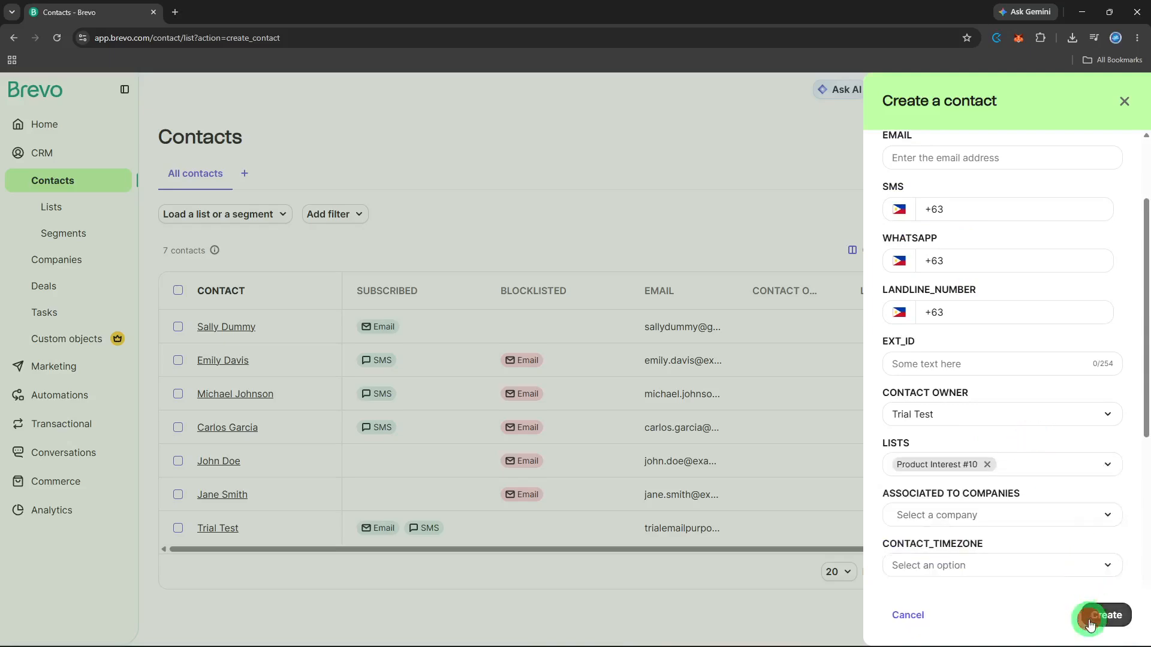
Enter the contact's e-mail address and save the new contact.
{"action": "left_click", "coordinate": [970, 413]}
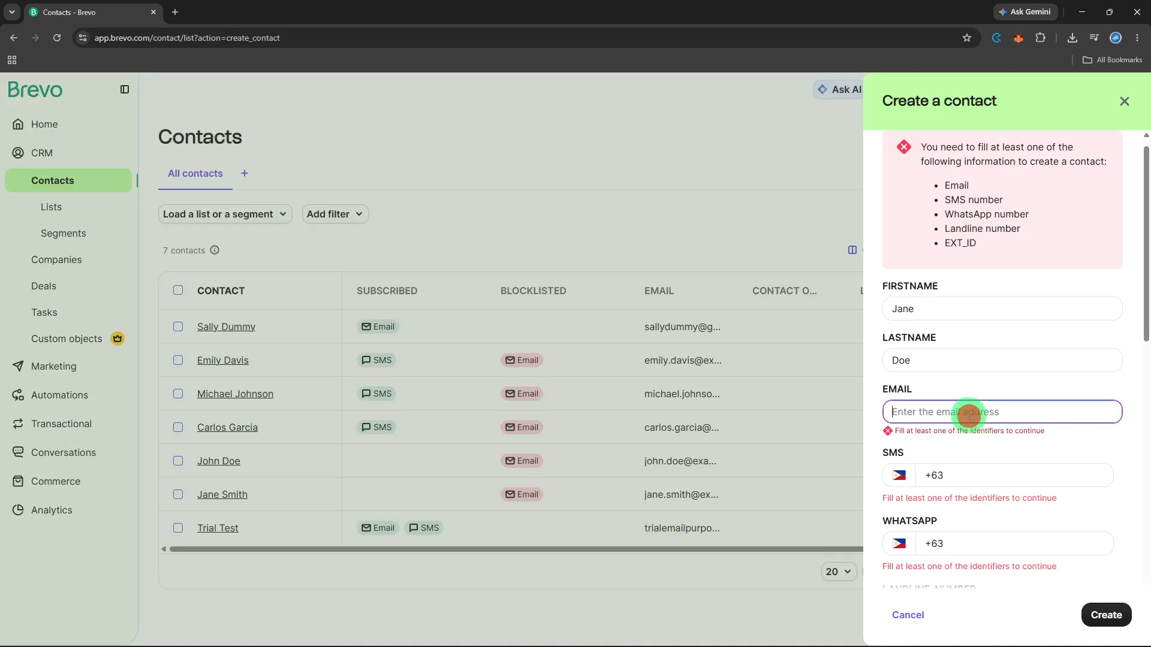
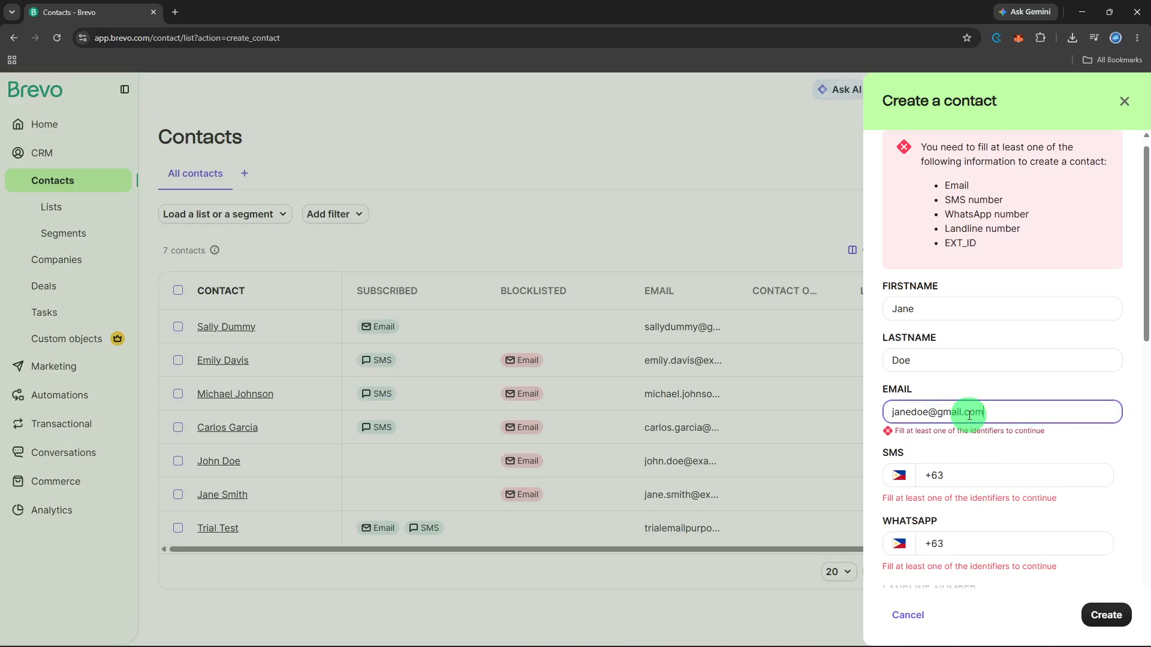
{"action": "left_click", "coordinate": [986, 483]}
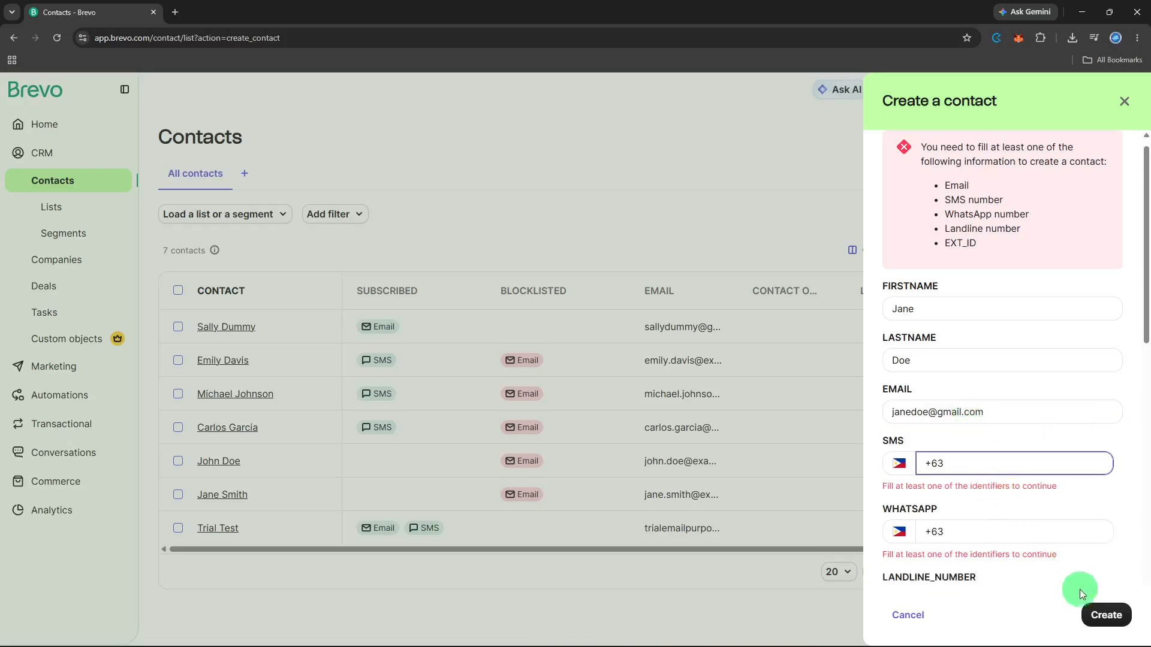
{"action": "left_click", "coordinate": [1091, 610]}
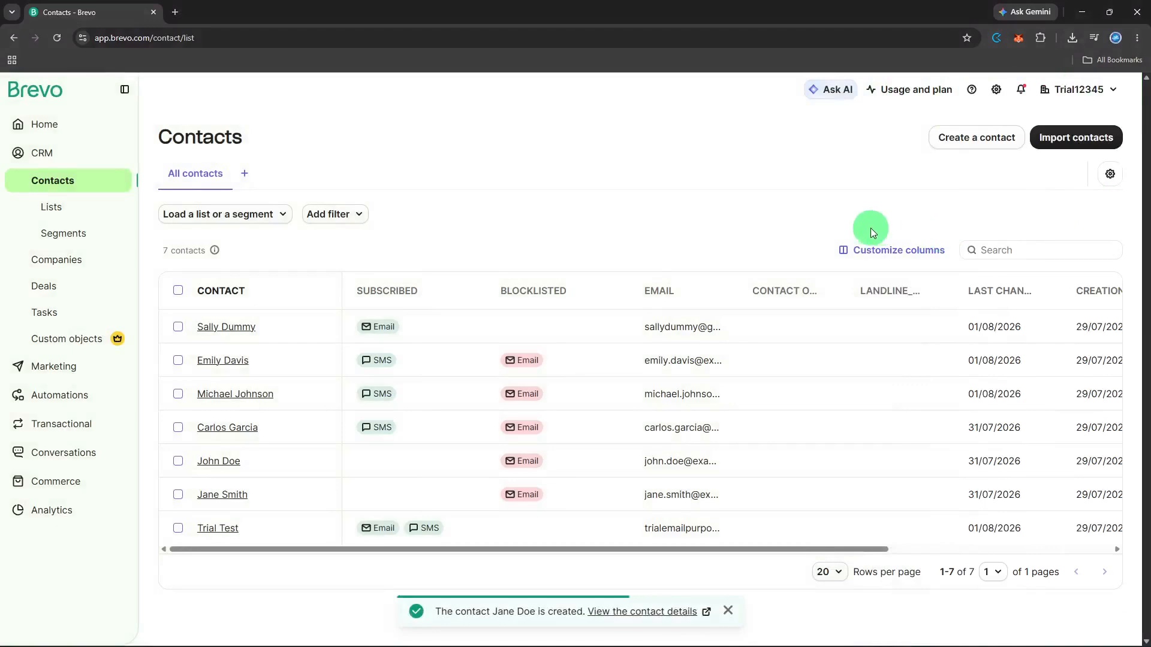
Verify Product Interest holds only the new contact, then return to the eight-contact table.
{"action": "left_click", "coordinate": [84, 205]}
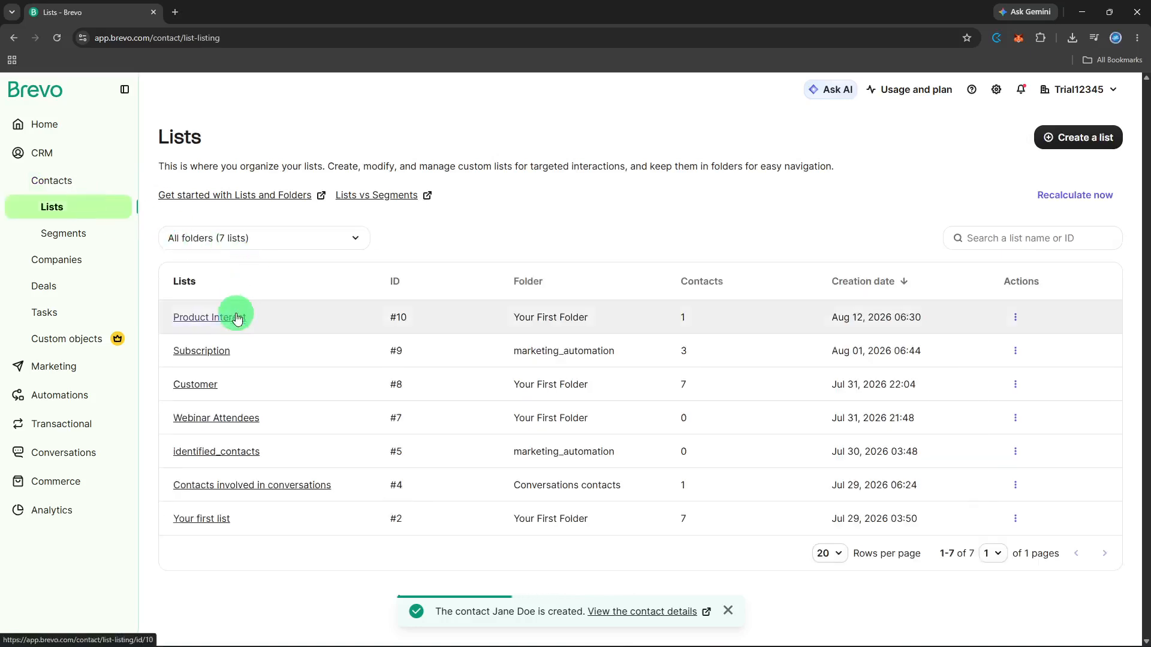
{"action": "left_click", "coordinate": [237, 312]}
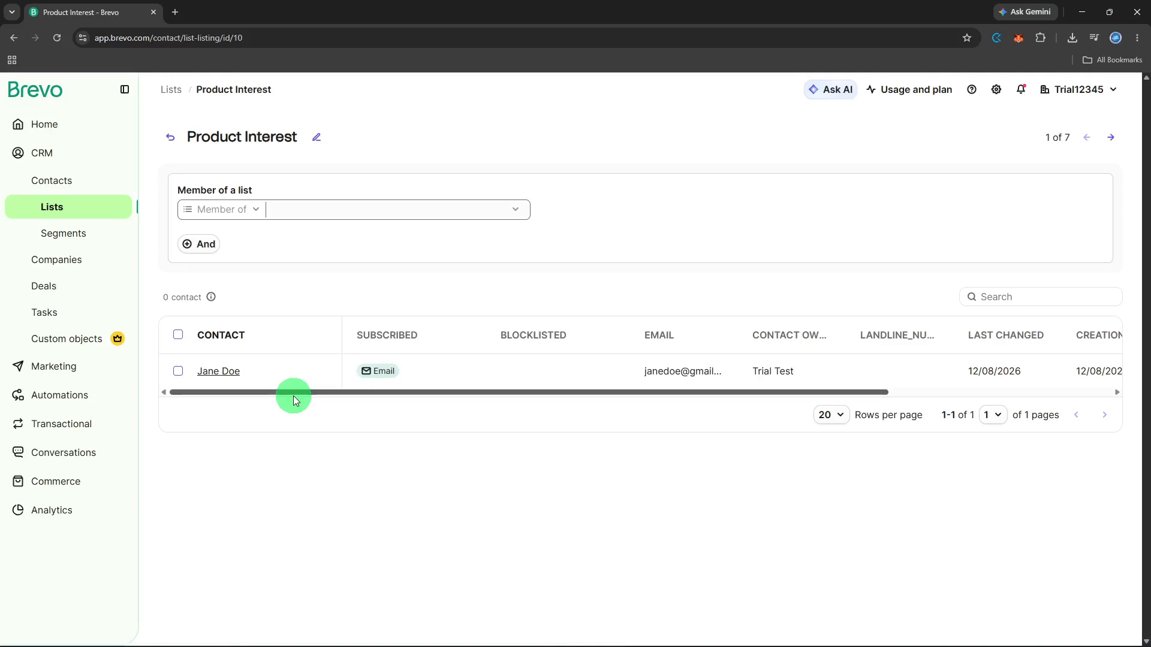
{"action": "left_click", "coordinate": [98, 187]}
{"action": "left_click", "coordinate": [328, 213]}
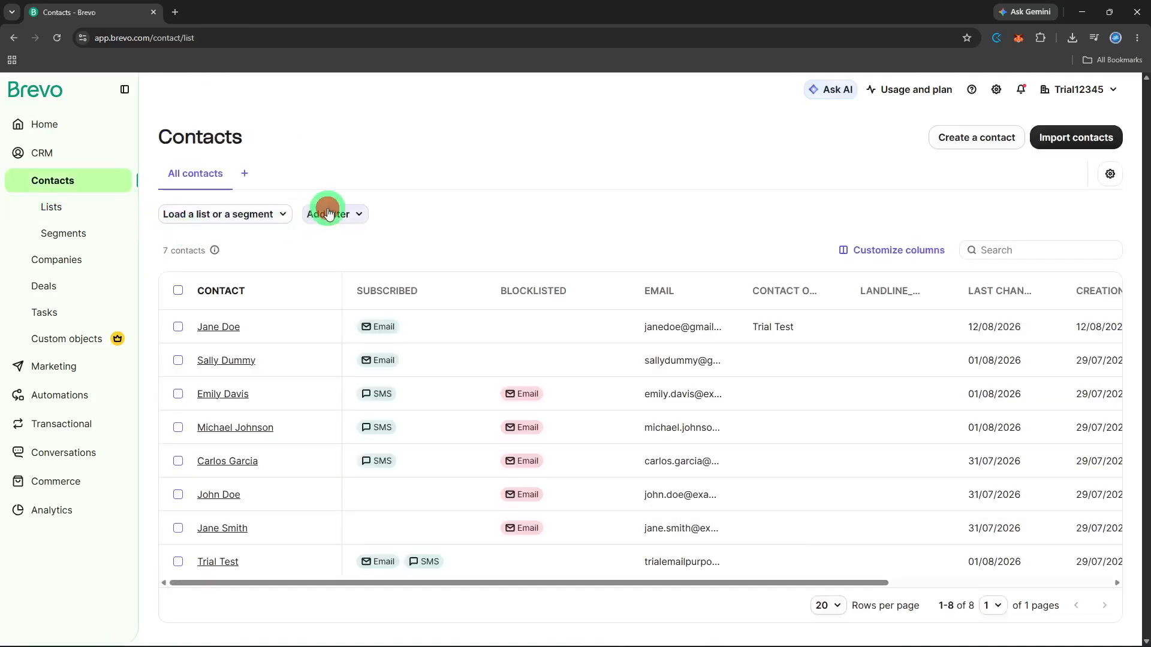
{"action": "left_click", "coordinate": [341, 338]}
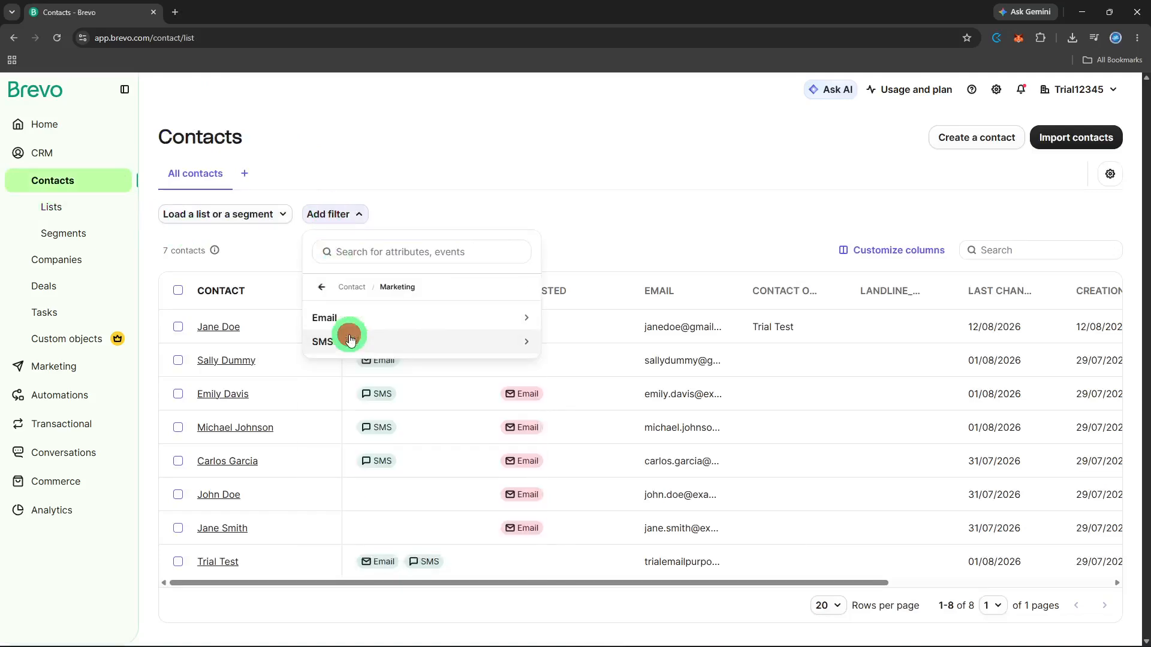
{"action": "left_click", "coordinate": [350, 341]}
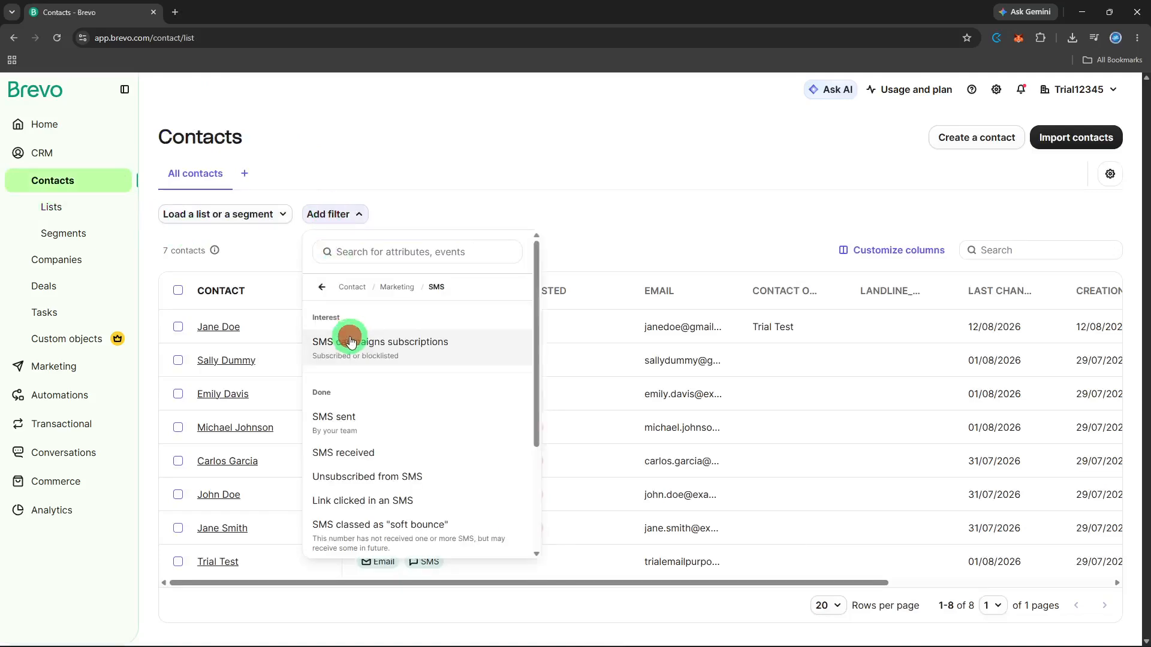
{"action": "left_click", "coordinate": [342, 413]}
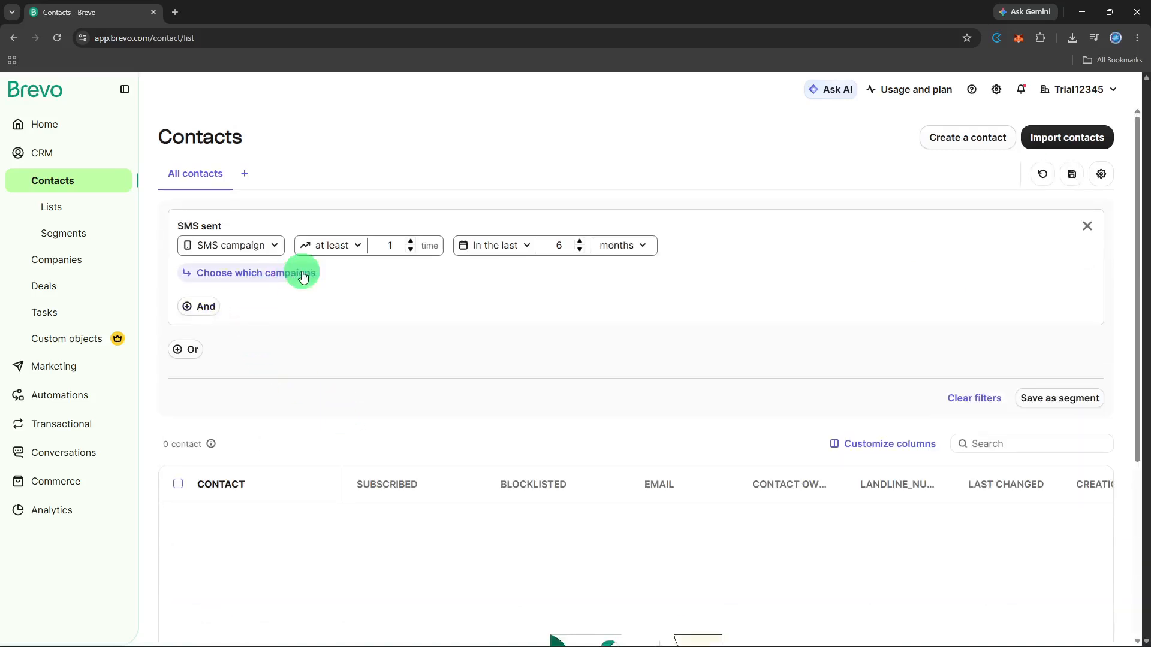
{"action": "left_click", "coordinate": [271, 251]}
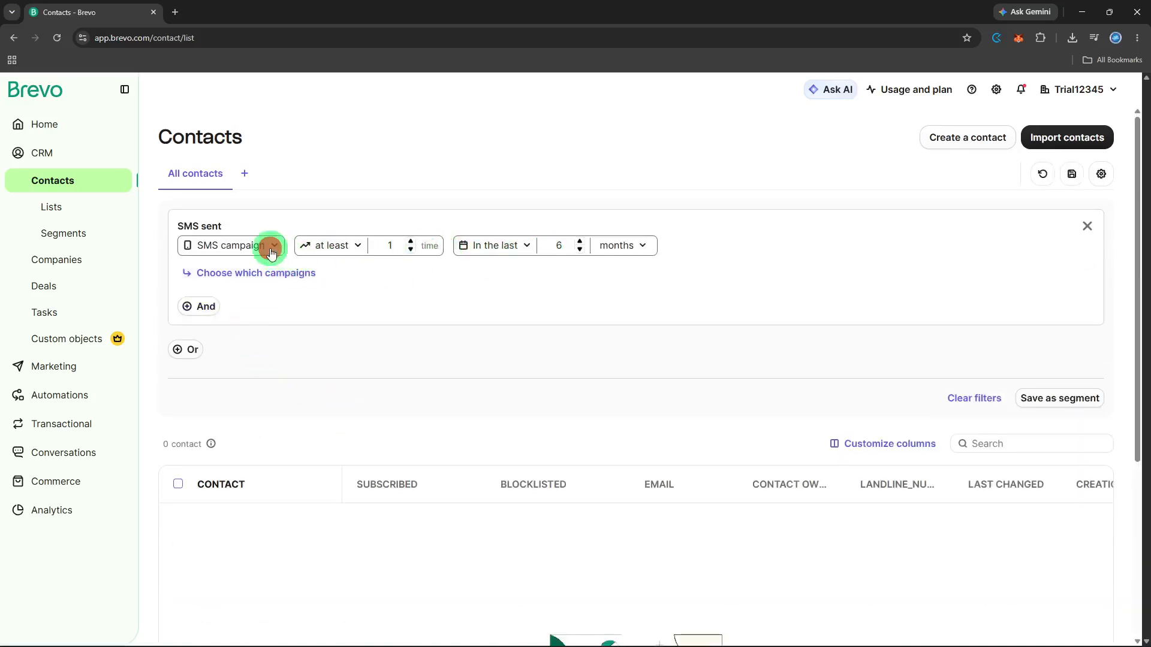
{"action": "left_click", "coordinate": [268, 246]}
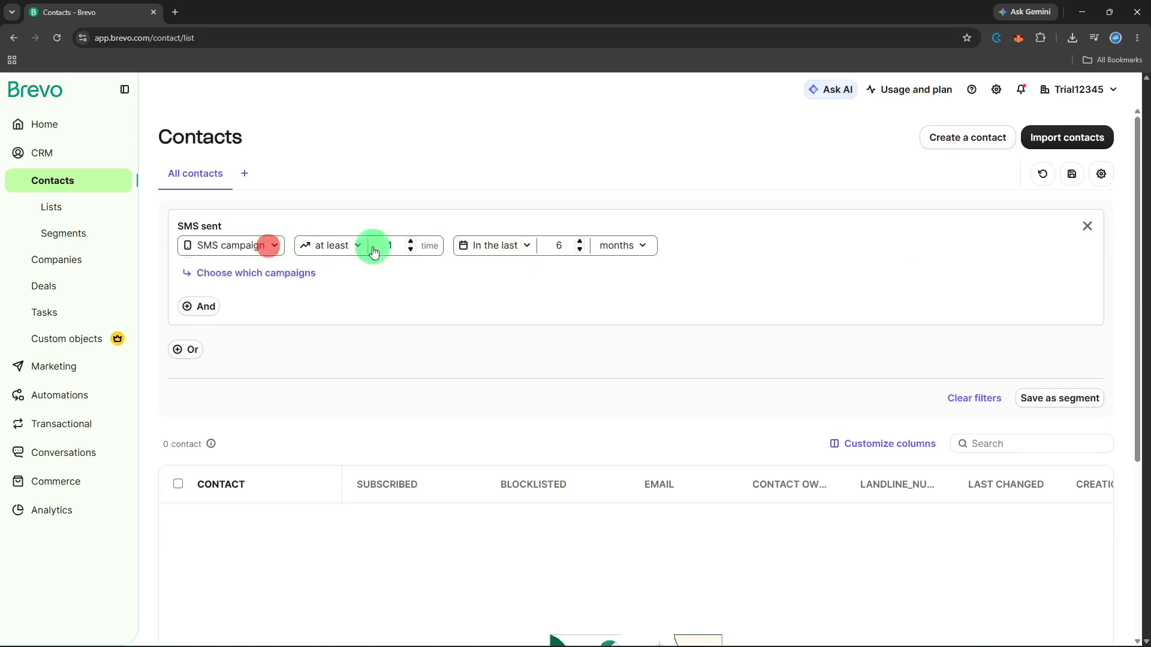
{"action": "left_click", "coordinate": [1087, 226]}
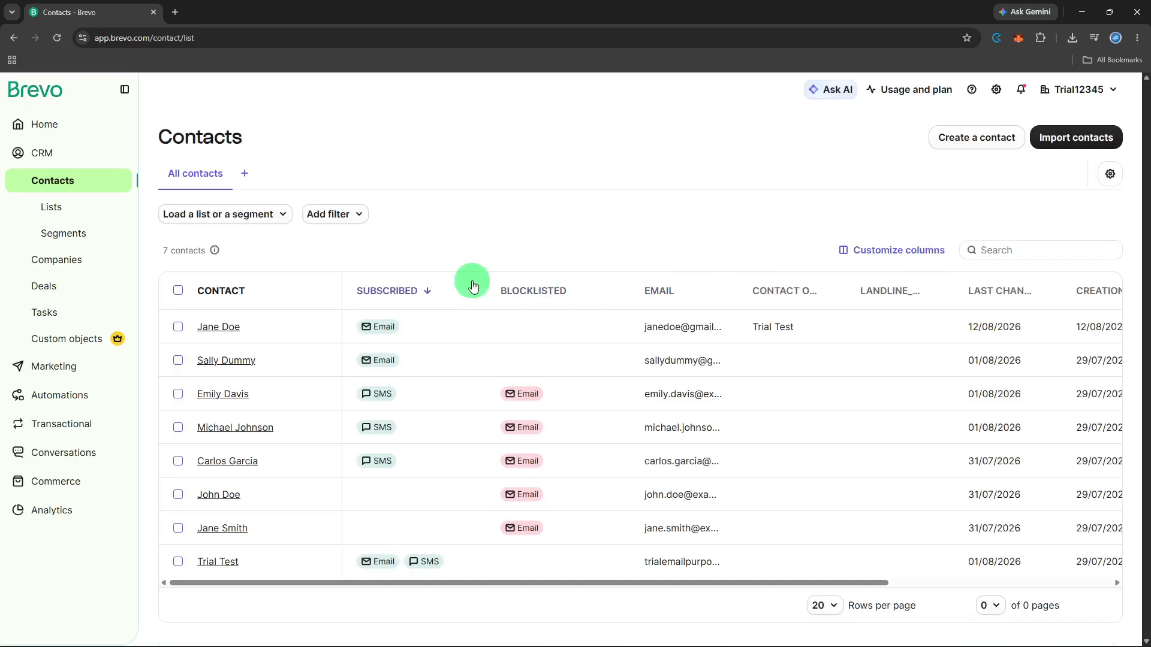
Select the second, third and fourth contacts in the table.
{"action": "left_click", "coordinate": [178, 360]}
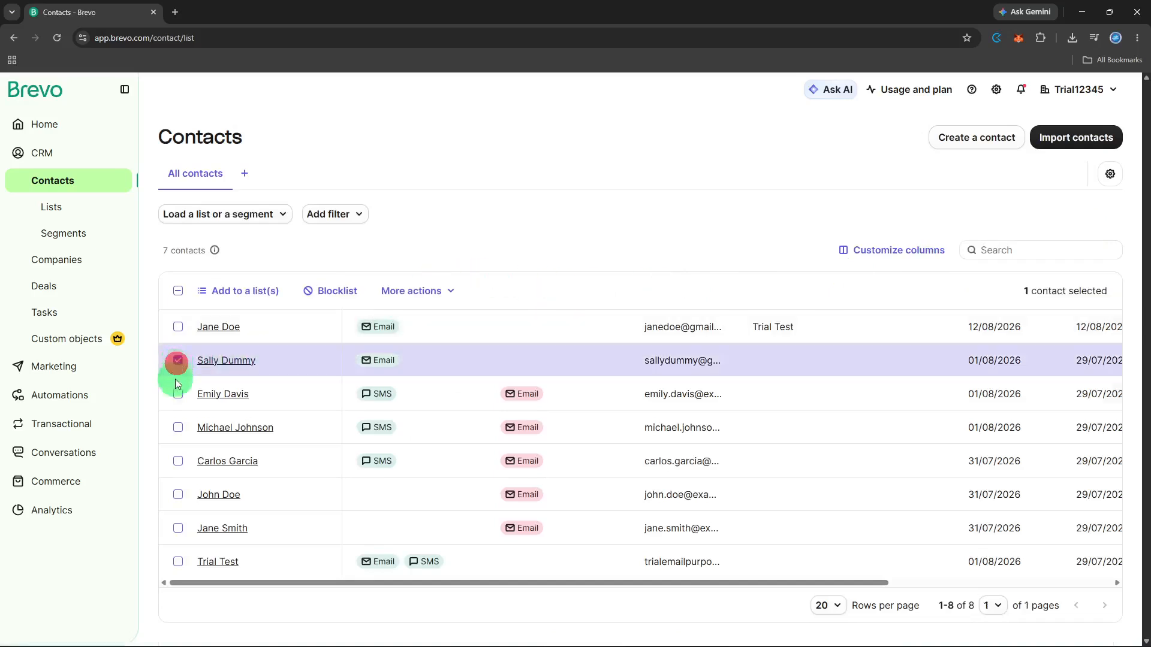
{"action": "left_click", "coordinate": [178, 395]}
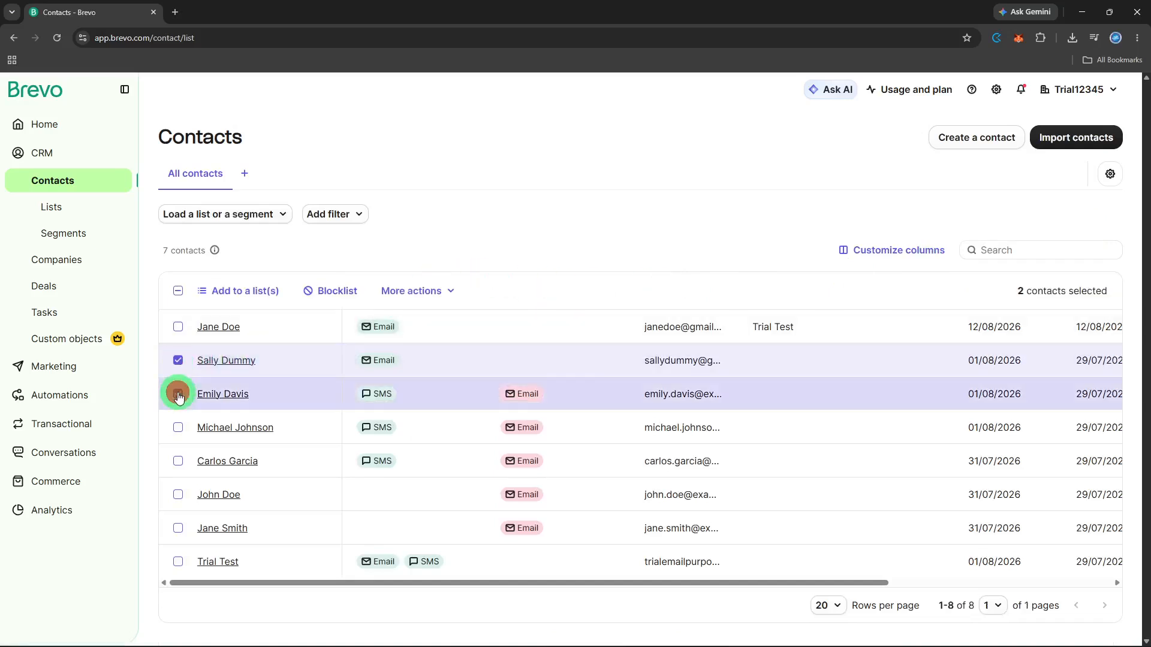
{"action": "left_click", "coordinate": [178, 428]}
Add the selected contacts to Product Interest #10 in Your First Folder and view the Lists page.
{"action": "left_click", "coordinate": [253, 292]}
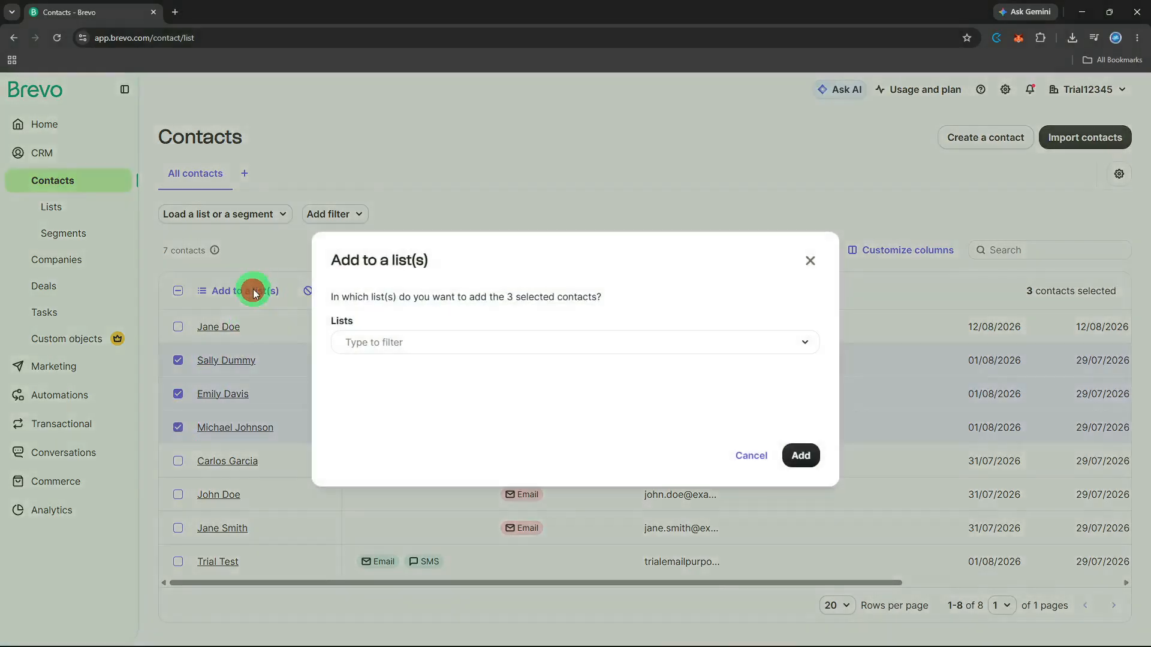
{"action": "left_click", "coordinate": [386, 339]}
{"action": "left_click", "coordinate": [407, 423]}
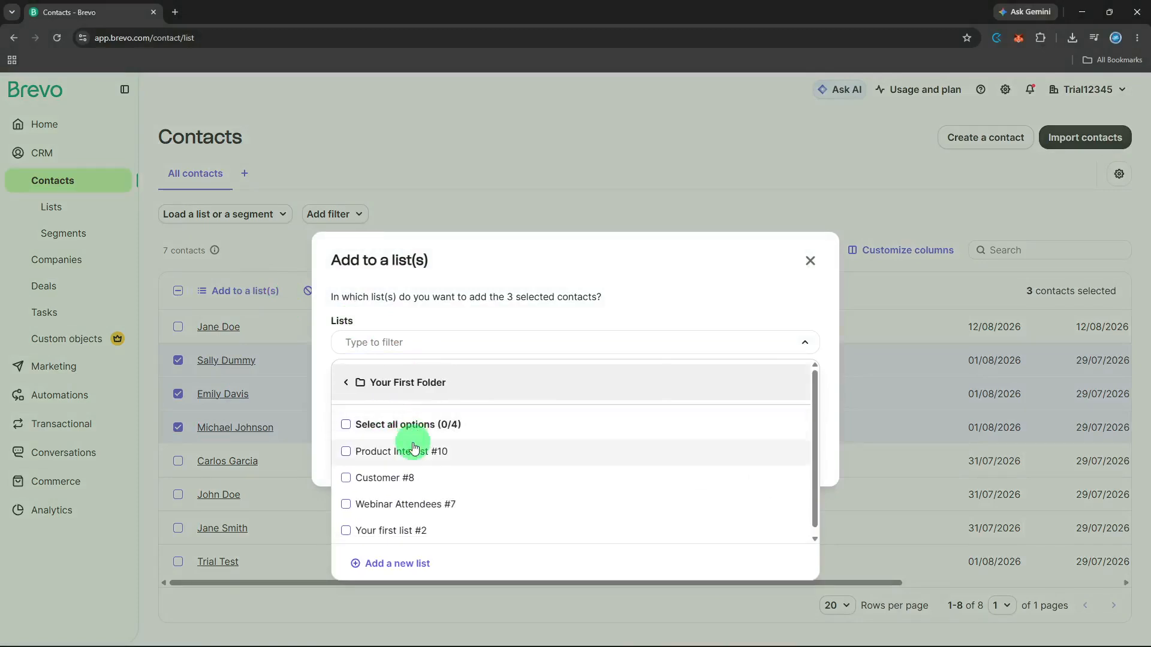
{"action": "left_click", "coordinate": [413, 449]}
{"action": "left_click", "coordinate": [772, 334]}
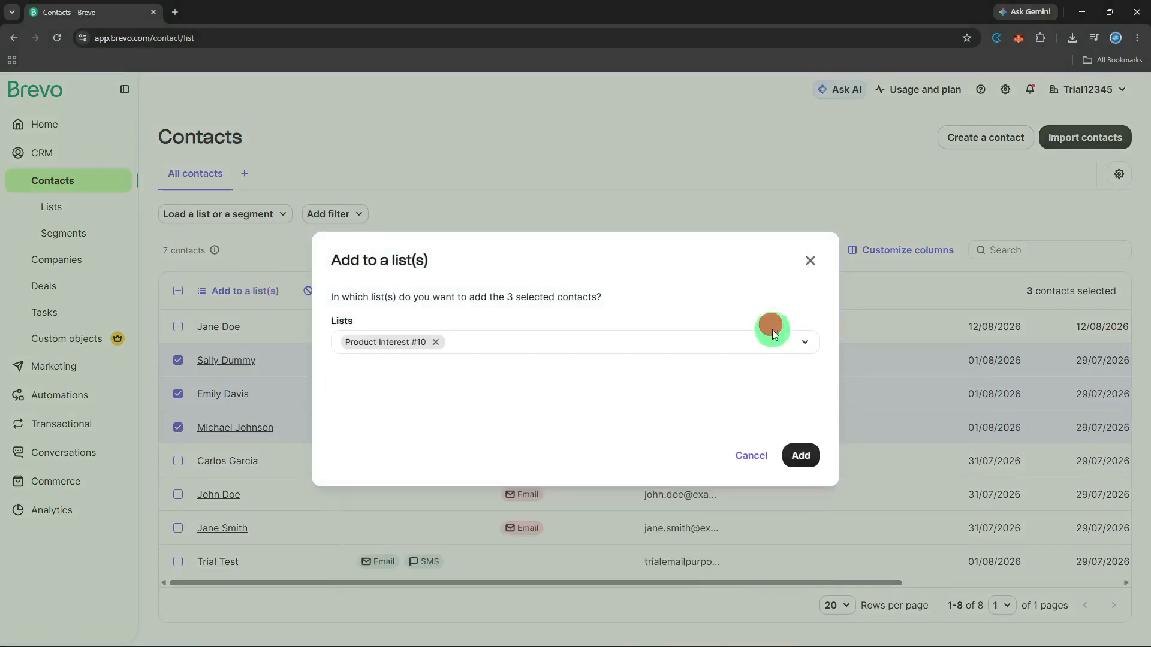
{"action": "left_click", "coordinate": [800, 455]}
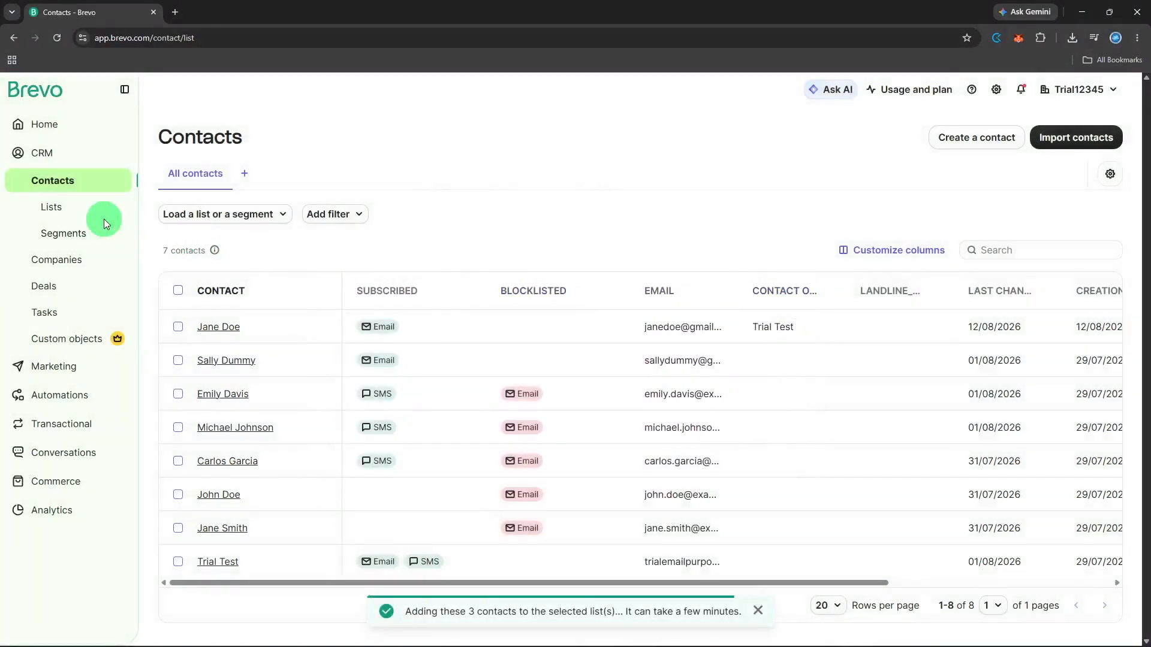
{"action": "double_click", "coordinate": [104, 219]}
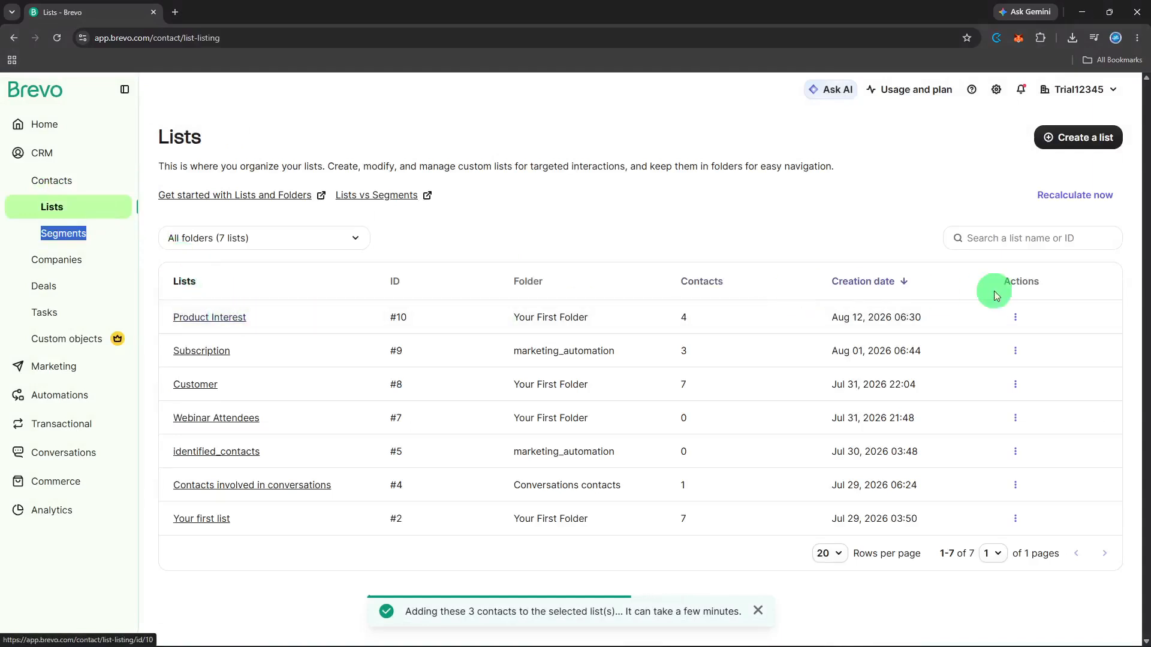
{"action": "left_click", "coordinate": [1014, 317]}
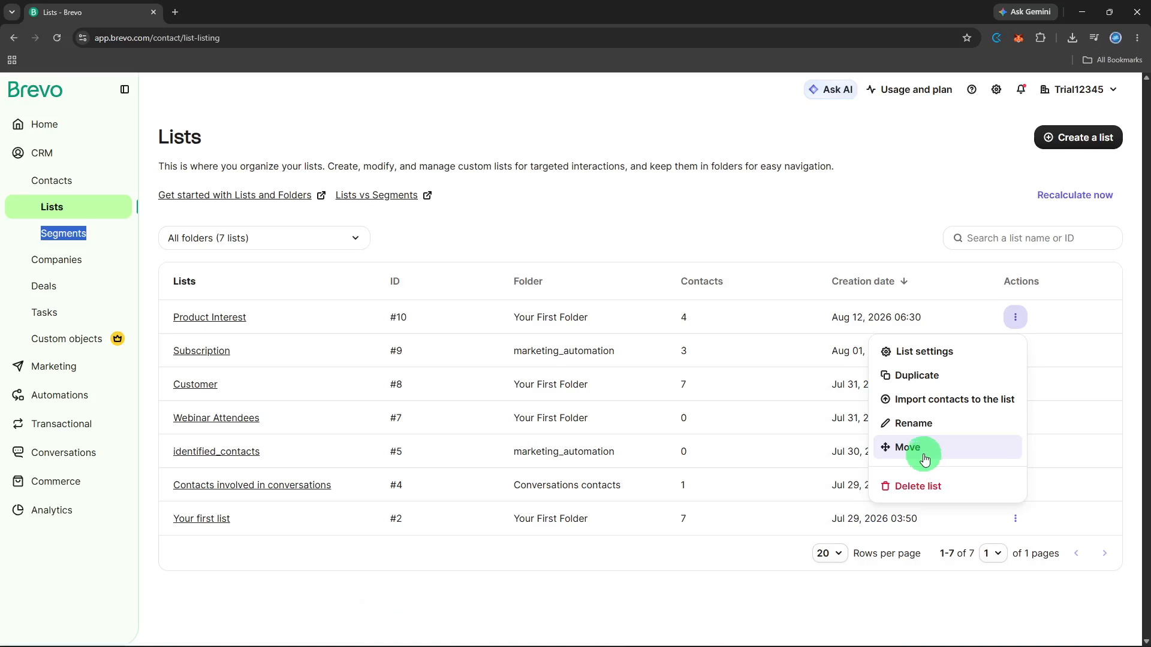
{"action": "left_click", "coordinate": [941, 354]}
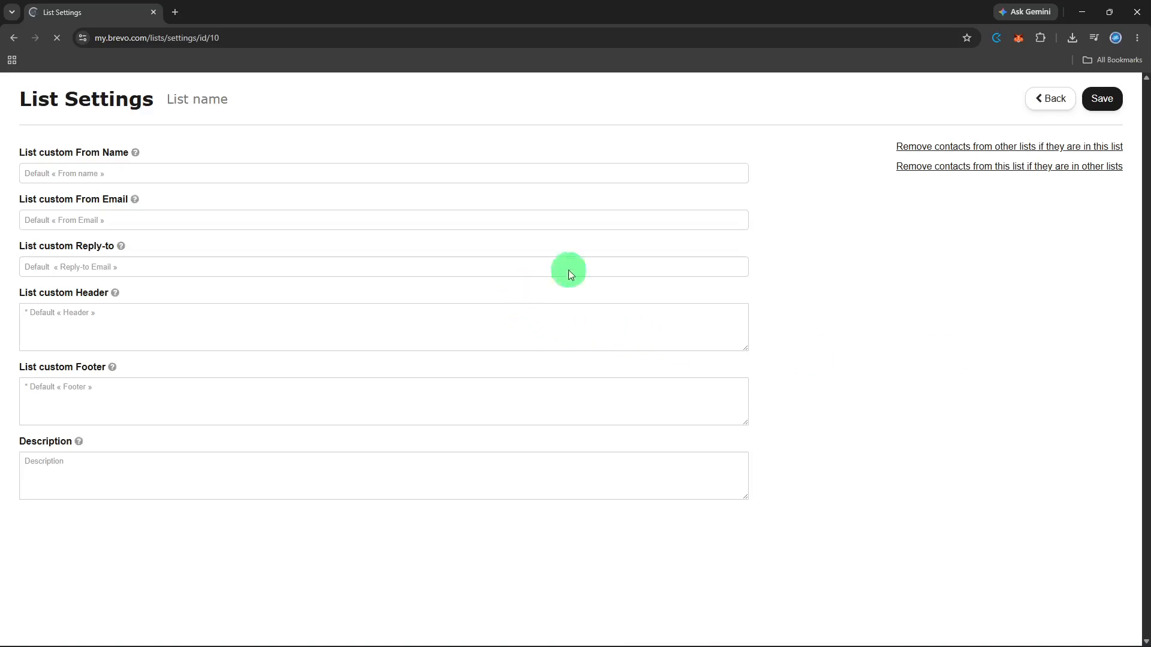
{"action": "left_click", "coordinate": [1048, 132]}
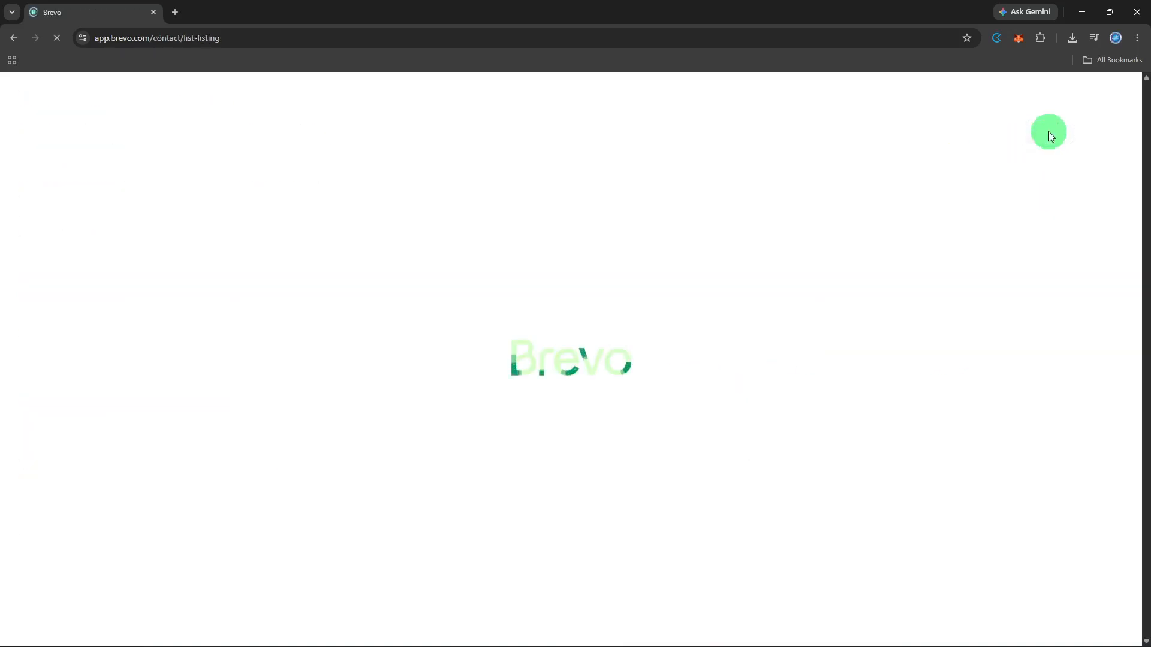